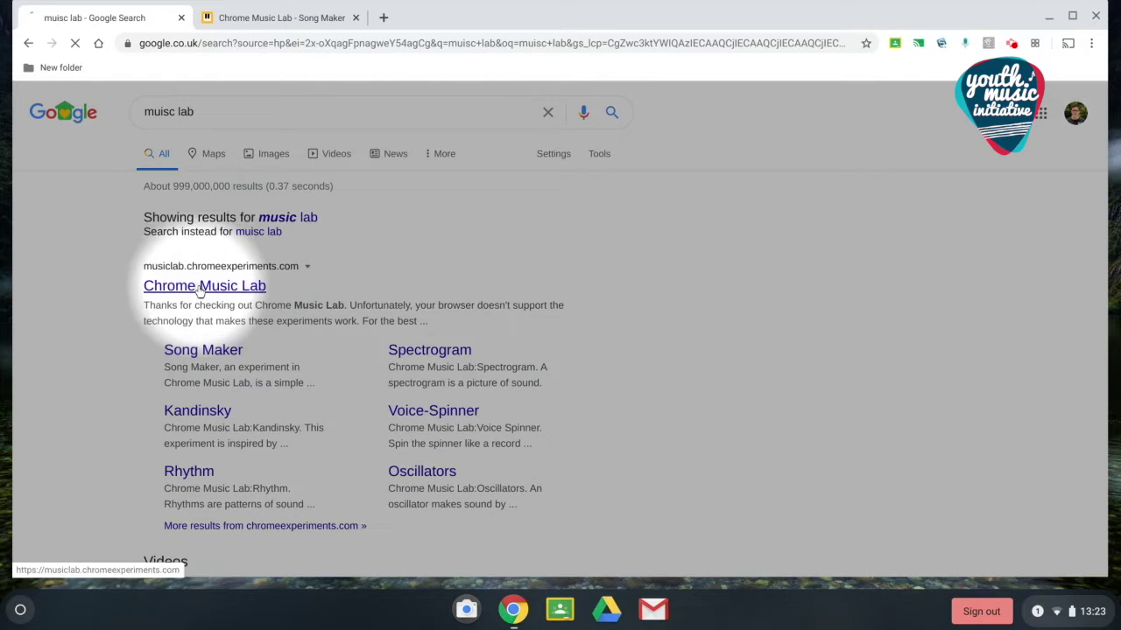
Step: Open Song Maker from the Chrome Music Lab site and set the tempo to 90
{"action": "left_click", "coordinate": [204, 285]}
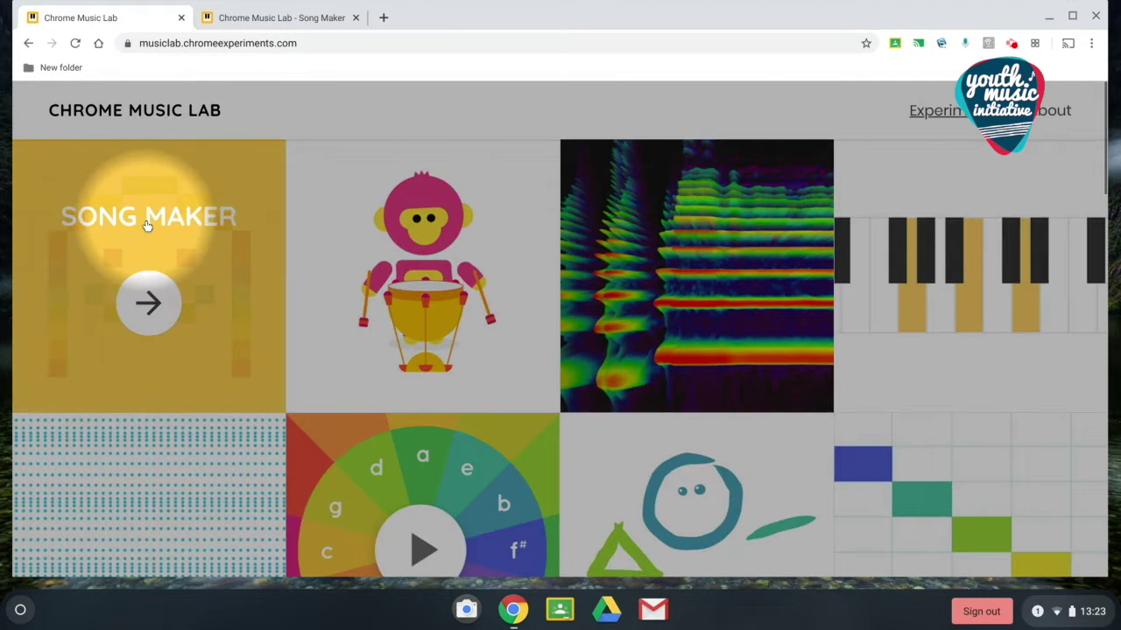
{"action": "left_click", "coordinate": [147, 226]}
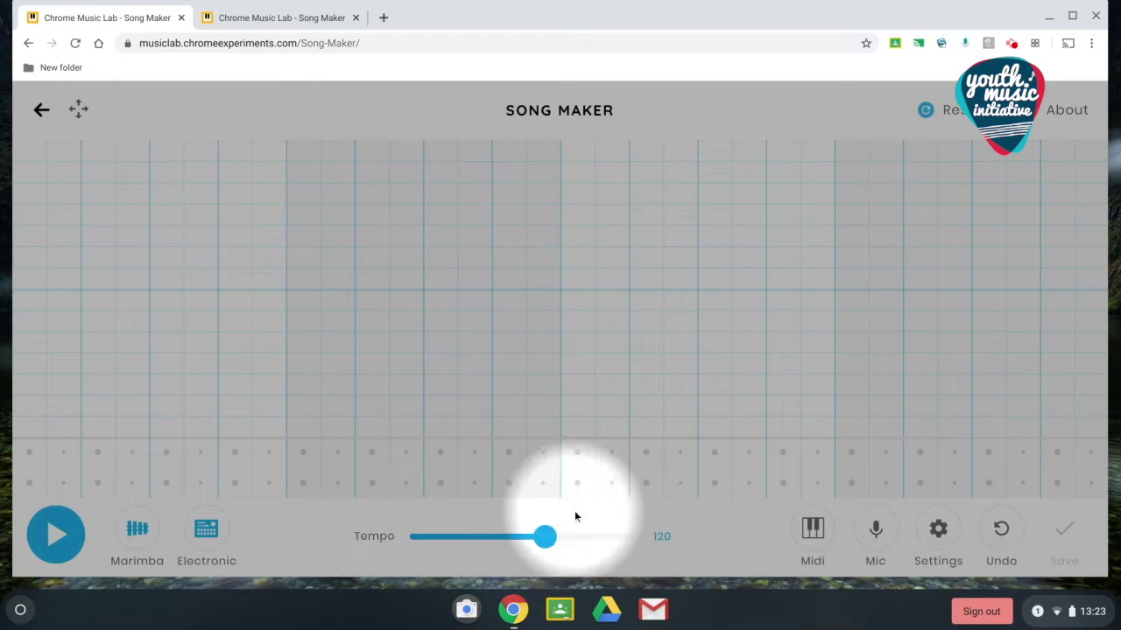
{"action": "double_click", "coordinate": [666, 538]}
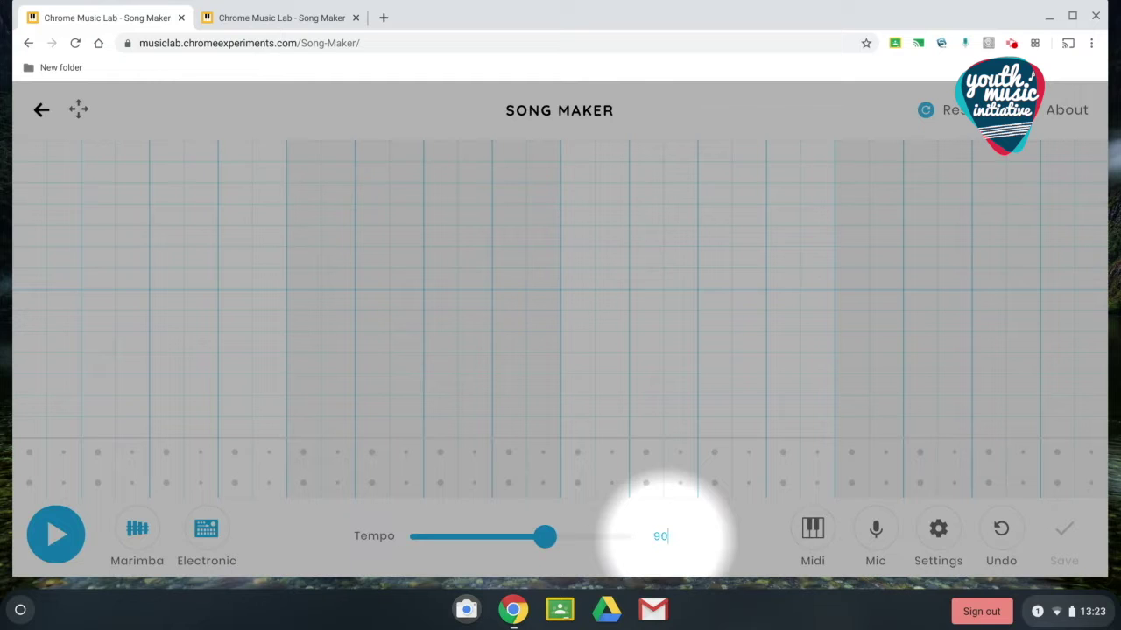
{"action": "left_click_drag", "start_coordinate": [545, 536], "coordinate": [513, 549]}
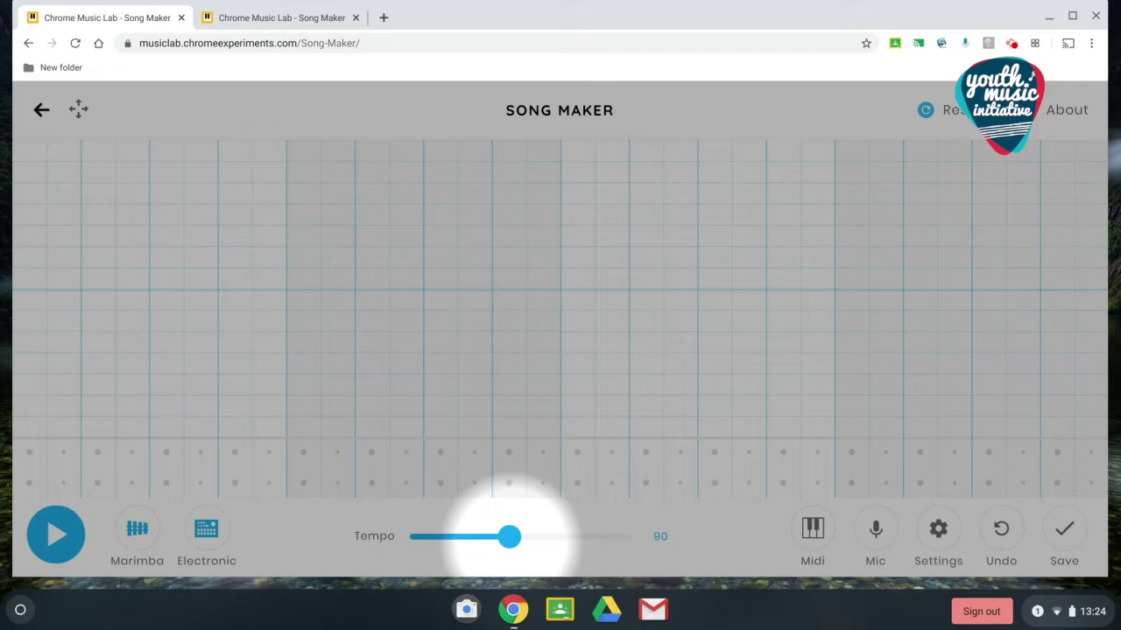
Step: In the song settings, set the length to 12 bars and split beats into 4
{"action": "left_click", "coordinate": [935, 531]}
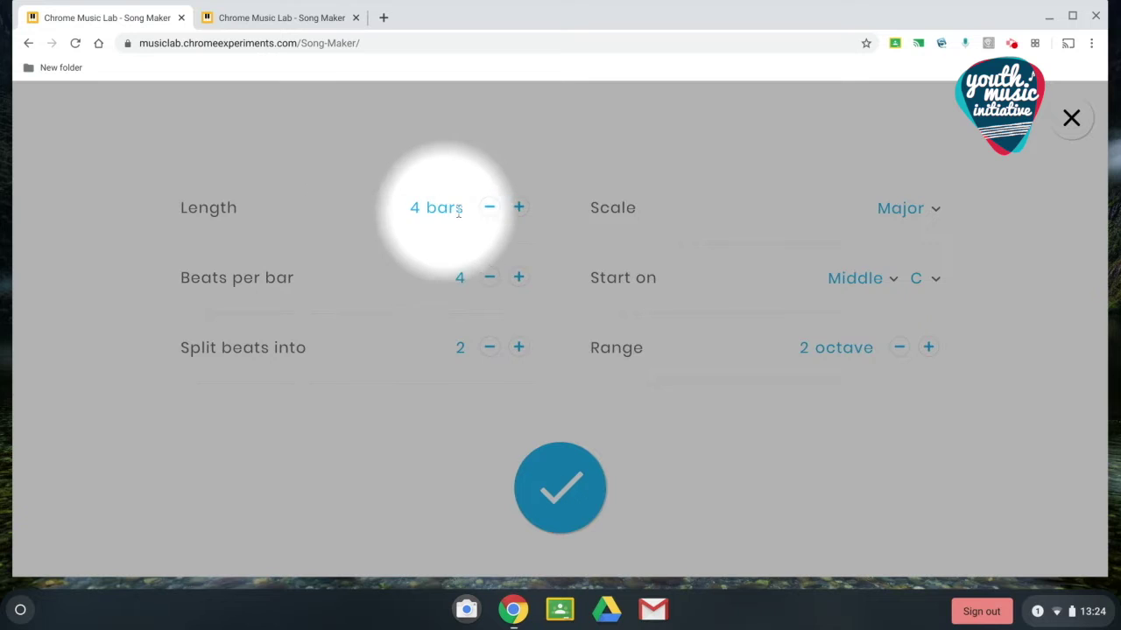
{"action": "left_click", "coordinate": [518, 208]}
{"action": "left_click", "coordinate": [518, 207]}
{"action": "left_click", "coordinate": [518, 209]}
{"action": "left_click", "coordinate": [518, 210]}
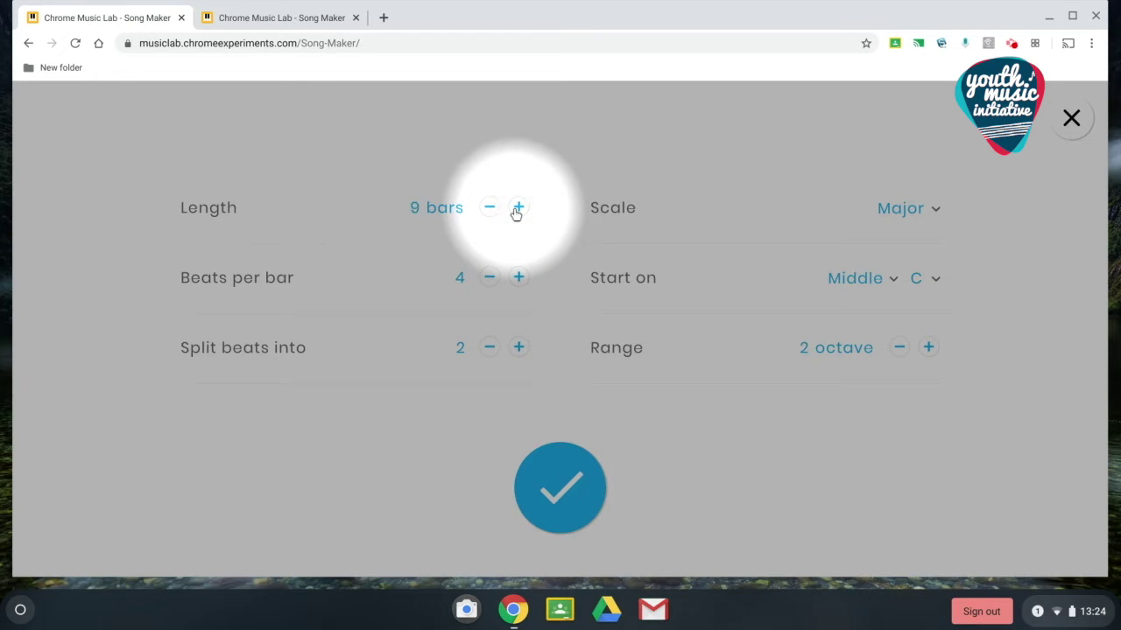
{"action": "left_click", "coordinate": [517, 209]}
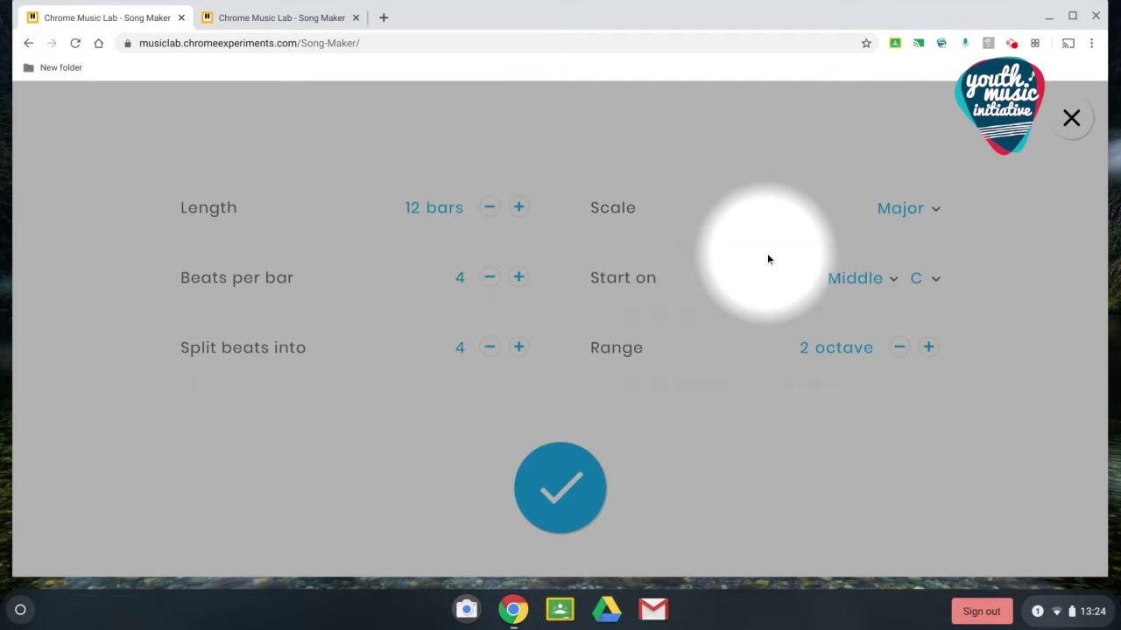
Step: Set the scale to Chromatic and apply the song settings
{"action": "left_click", "coordinate": [934, 209]}
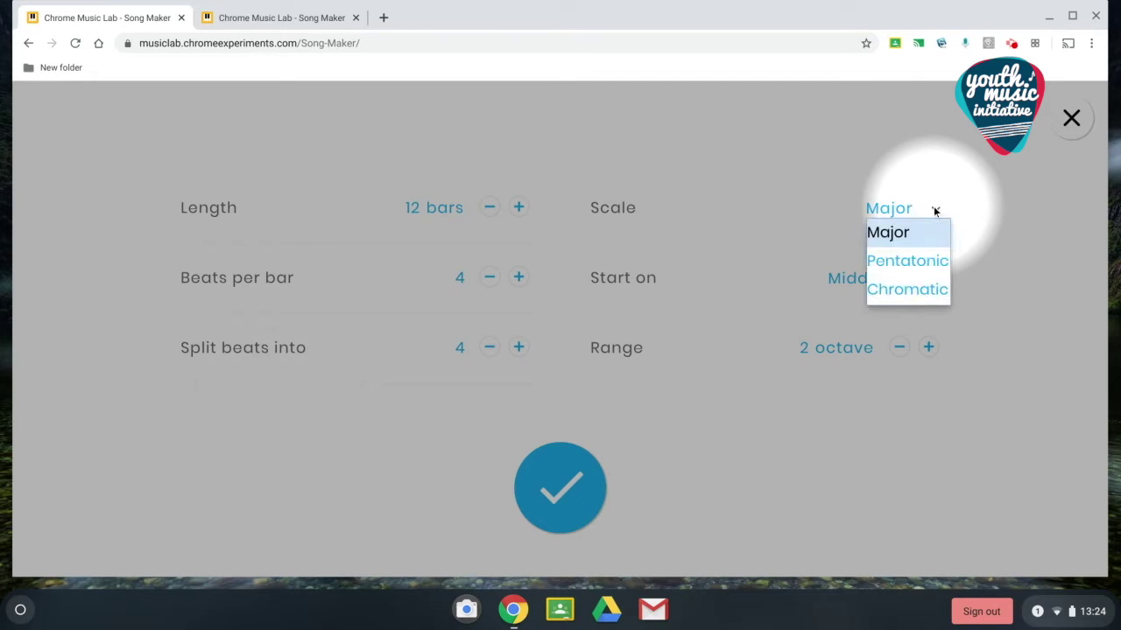
{"action": "left_click", "coordinate": [921, 291]}
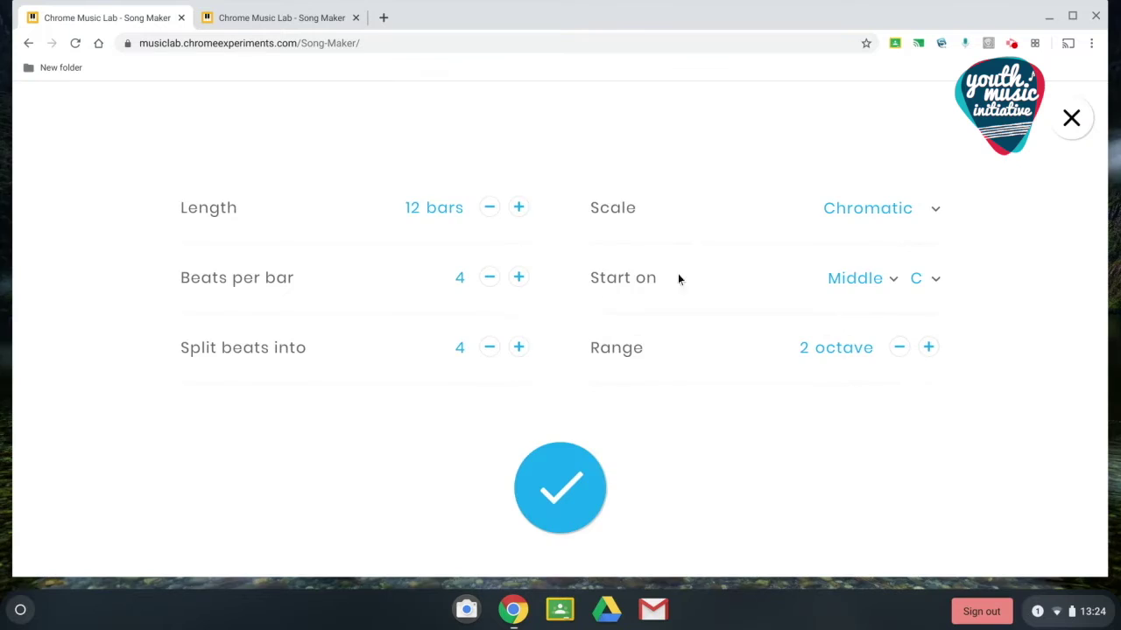
{"action": "left_click", "coordinate": [550, 499]}
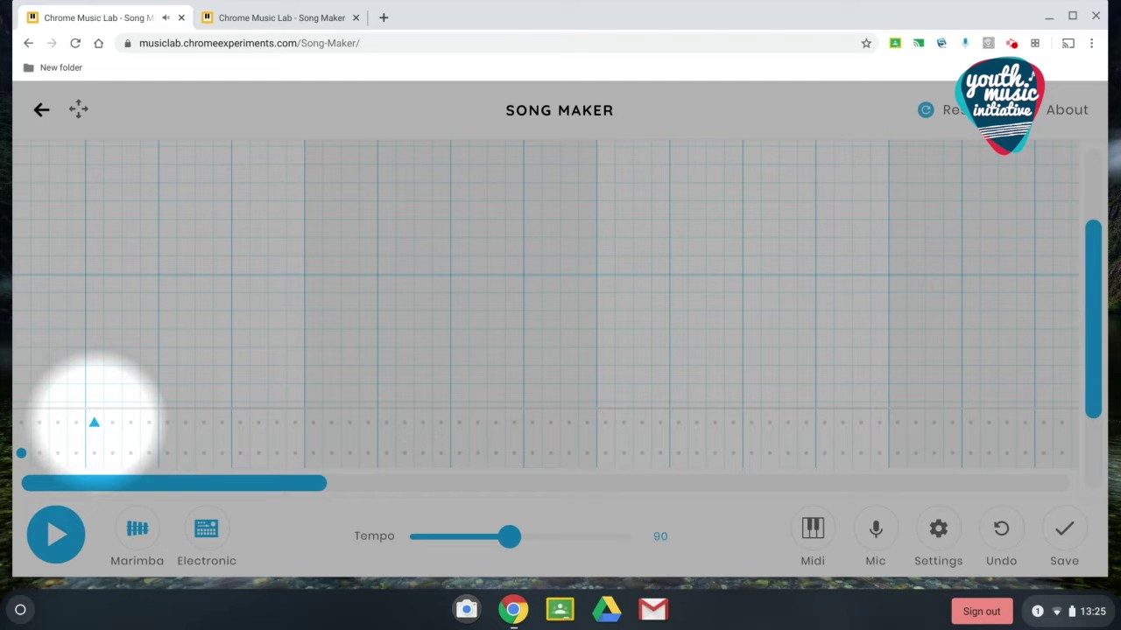
Step: Fill the percussion rows from bar 1 into bar 4, with circles on beats 1 and 3 and triangles on beats 2 and 4
{"action": "left_click", "coordinate": [167, 453]}
{"action": "left_click", "coordinate": [240, 423]}
{"action": "left_click", "coordinate": [314, 452]}
{"action": "left_click", "coordinate": [386, 423]}
{"action": "left_click", "coordinate": [459, 452]}
{"action": "left_click", "coordinate": [533, 423]}
{"action": "left_click", "coordinate": [605, 453]}
{"action": "left_click", "coordinate": [678, 423]}
{"action": "left_click", "coordinate": [896, 453]}
{"action": "left_click", "coordinate": [970, 423]}
{"action": "left_click", "coordinate": [1042, 453]}
Step: Continue the alternating circle and triangle percussion pattern from the last beat of bar 4 into bar 7
{"action": "left_click_drag", "start_coordinate": [260, 485], "coordinate": [519, 492]}
{"action": "left_click", "coordinate": [266, 423]}
{"action": "left_click", "coordinate": [340, 453]}
{"action": "left_click", "coordinate": [413, 423]}
{"action": "left_click", "coordinate": [485, 452]}
{"action": "left_click", "coordinate": [630, 453]}
{"action": "left_click", "coordinate": [703, 423]}
{"action": "left_click", "coordinate": [776, 453]}
{"action": "left_click", "coordinate": [848, 423]}
{"action": "left_click", "coordinate": [924, 453]}
{"action": "left_click", "coordinate": [997, 423]}
{"action": "left_click", "coordinate": [1069, 453]}
Step: Complete the alternating percussion pattern through the end of bar 12 and play the beat back
{"action": "left_click_drag", "start_coordinate": [432, 483], "coordinate": [630, 483]}
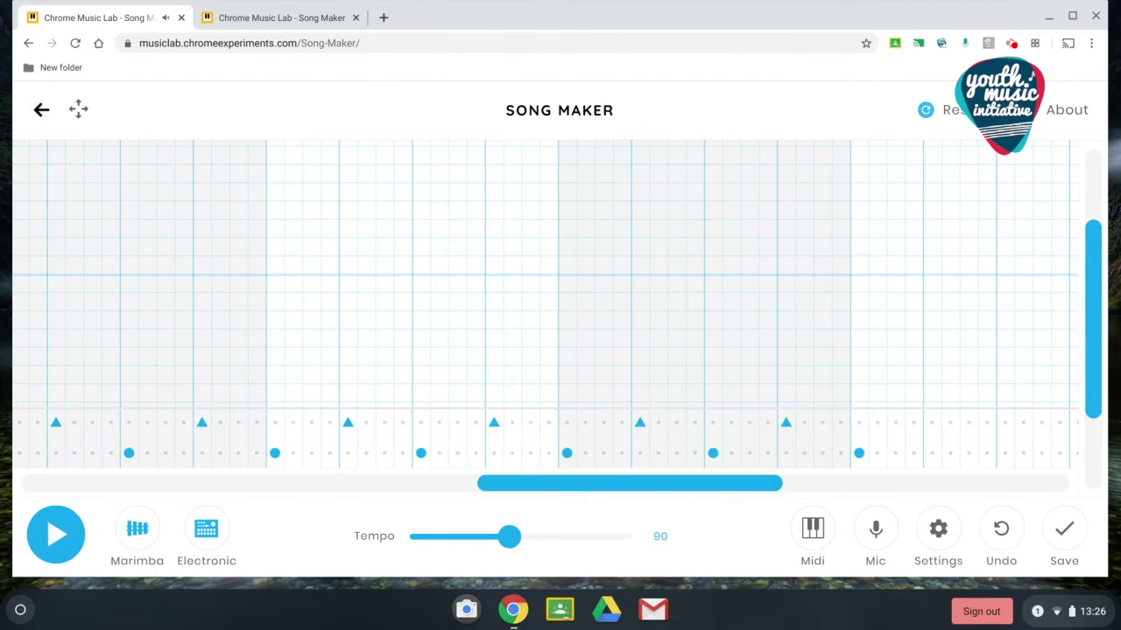
{"action": "scroll", "coordinate": [932, 423], "scroll_direction": "right", "scroll_amount": 5}
{"action": "left_click", "coordinate": [537, 423]}
{"action": "left_click", "coordinate": [610, 453]}
{"action": "left_click", "coordinate": [683, 423]}
{"action": "scroll", "coordinate": [969, 419], "scroll_direction": "right", "scroll_amount": 2}
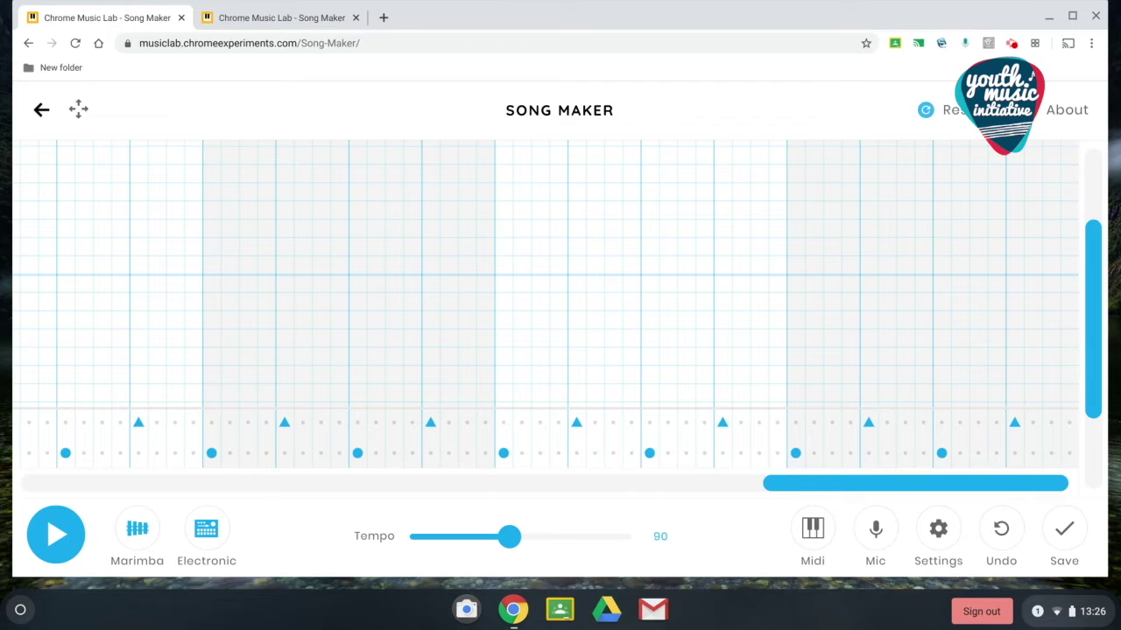
{"action": "key", "text": "space"}
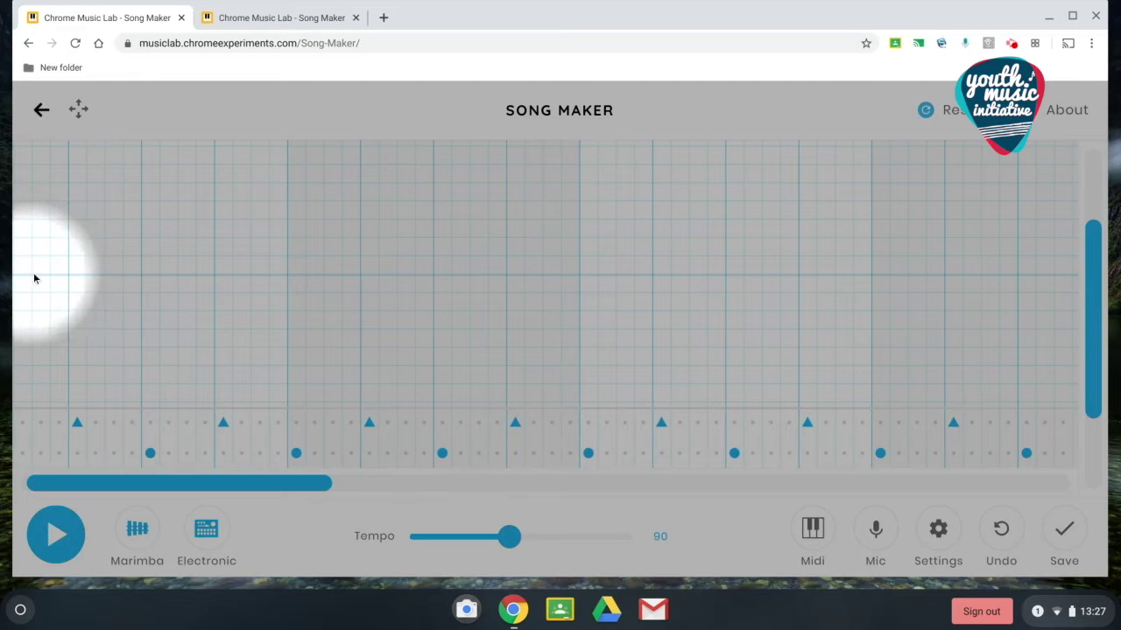
Step: Place five melody notes in the row just above the middle line, on every second square from the start of bar 1
{"action": "left_click", "coordinate": [27, 270]}
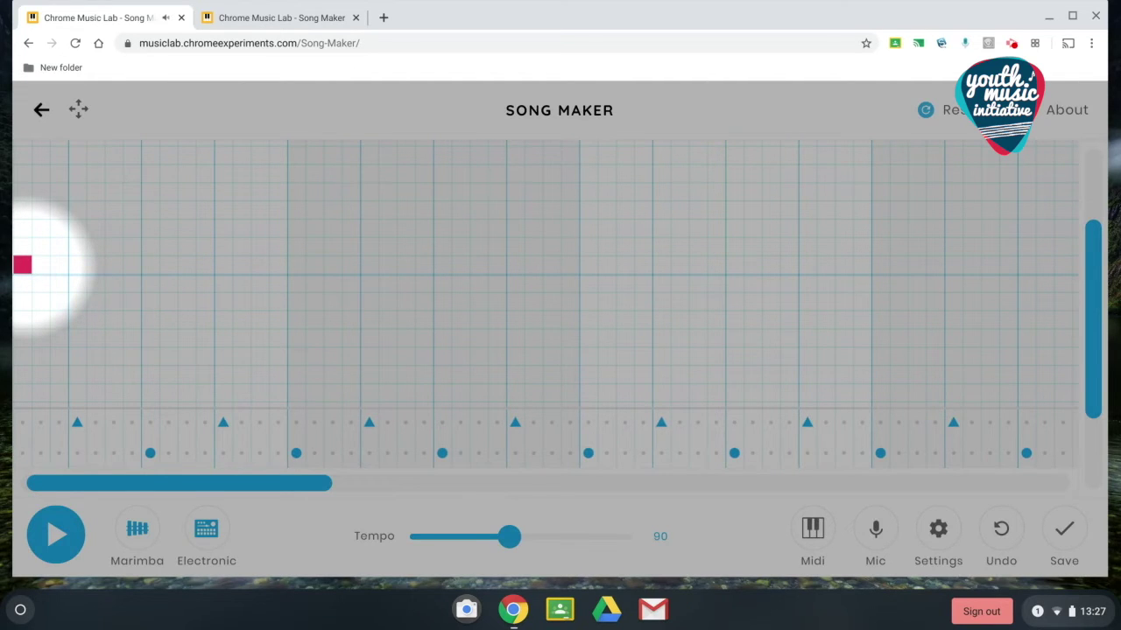
{"action": "left_click", "coordinate": [63, 269]}
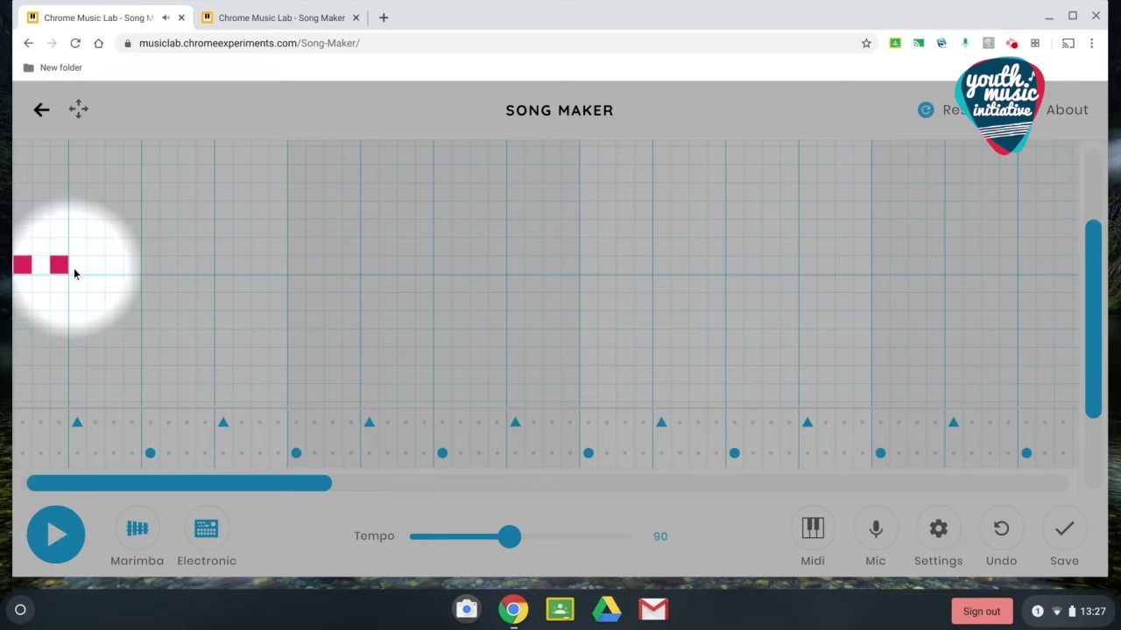
{"action": "left_click", "coordinate": [94, 266]}
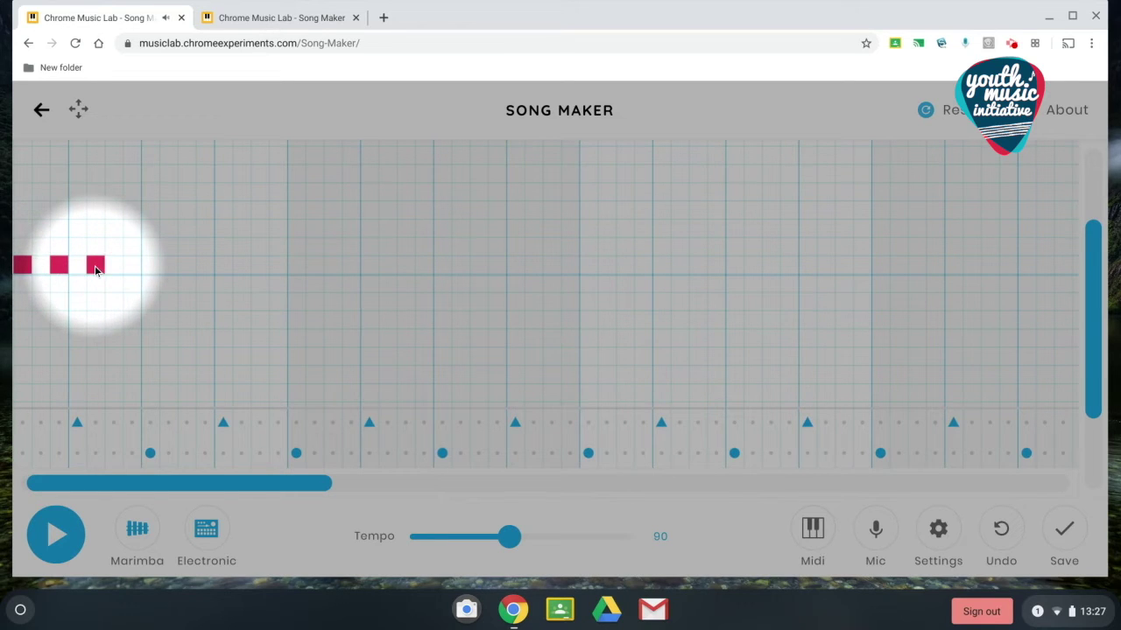
{"action": "left_click", "coordinate": [132, 267]}
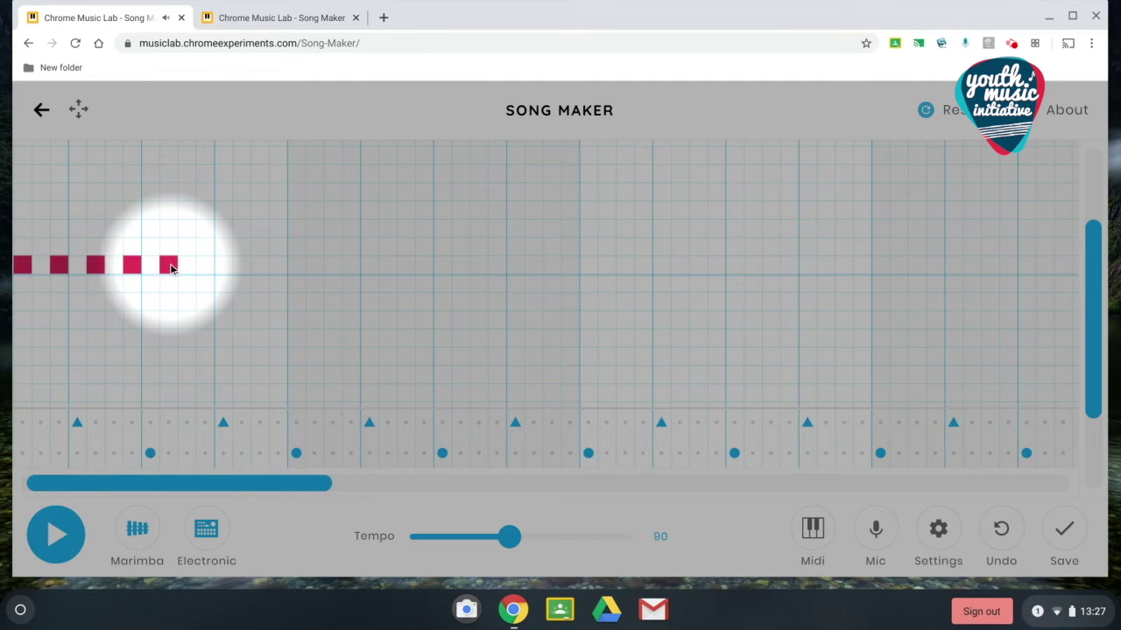
Step: Switch to the prepared melody in the other Song Maker tab and save that song to a shareable link
{"action": "left_click", "coordinate": [278, 19]}
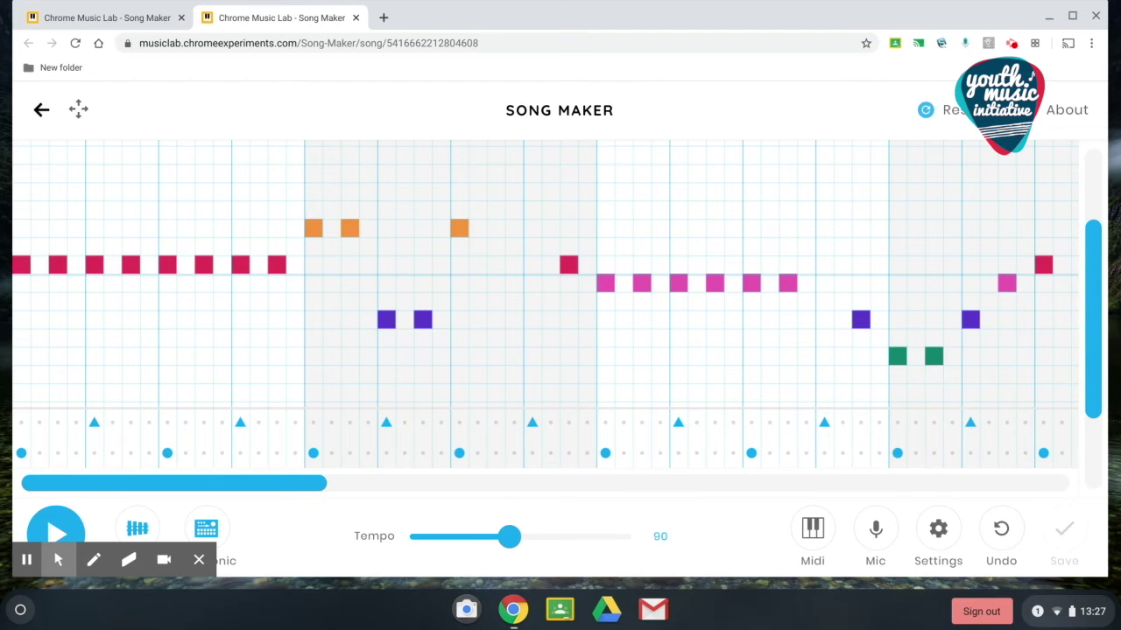
{"action": "left_click_drag", "start_coordinate": [293, 483], "coordinate": [541, 475]}
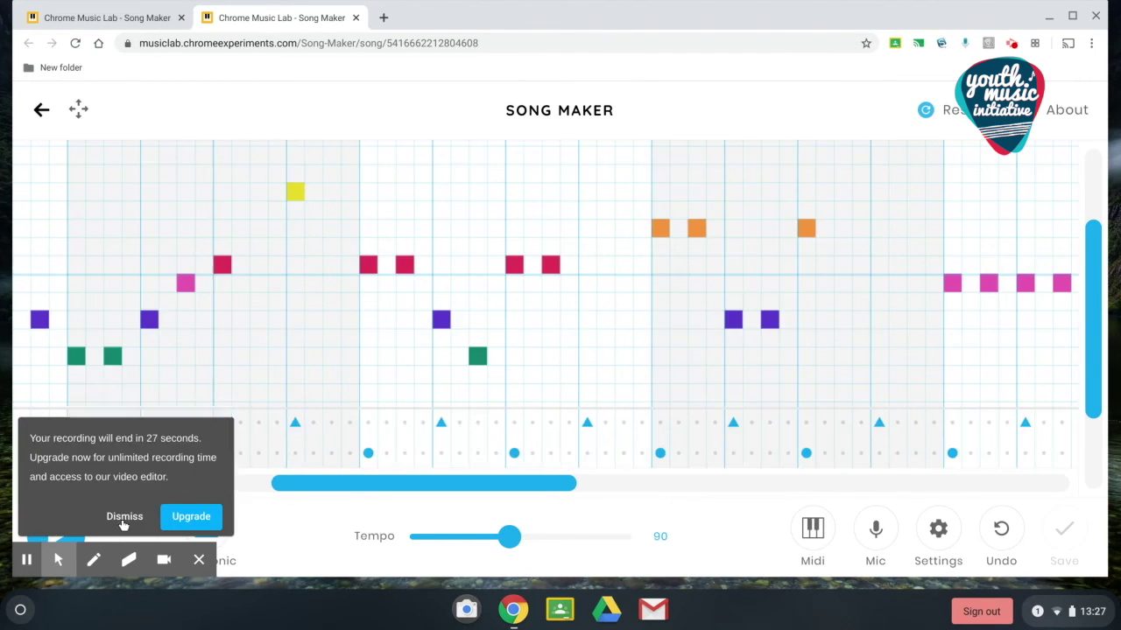
{"action": "left_click", "coordinate": [123, 518]}
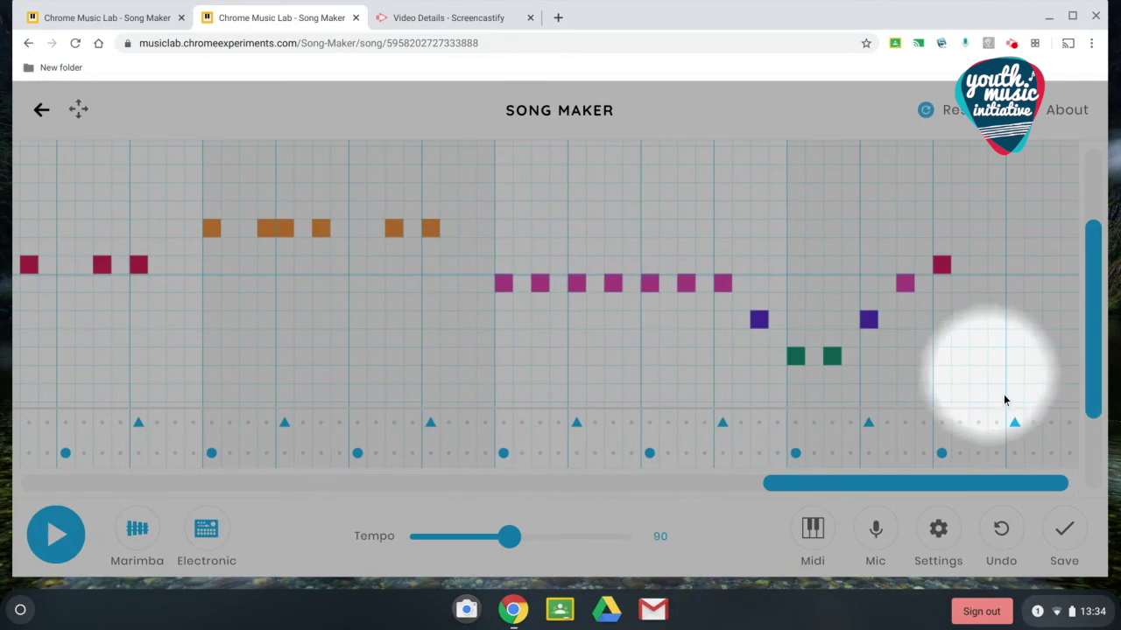
{"action": "left_click", "coordinate": [1066, 529]}
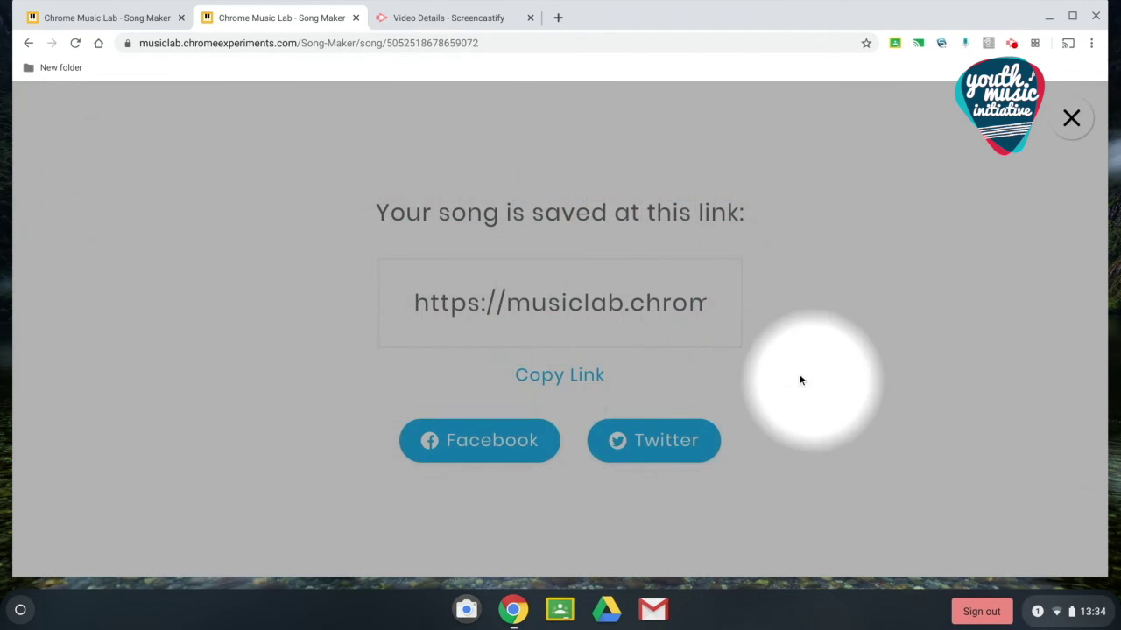